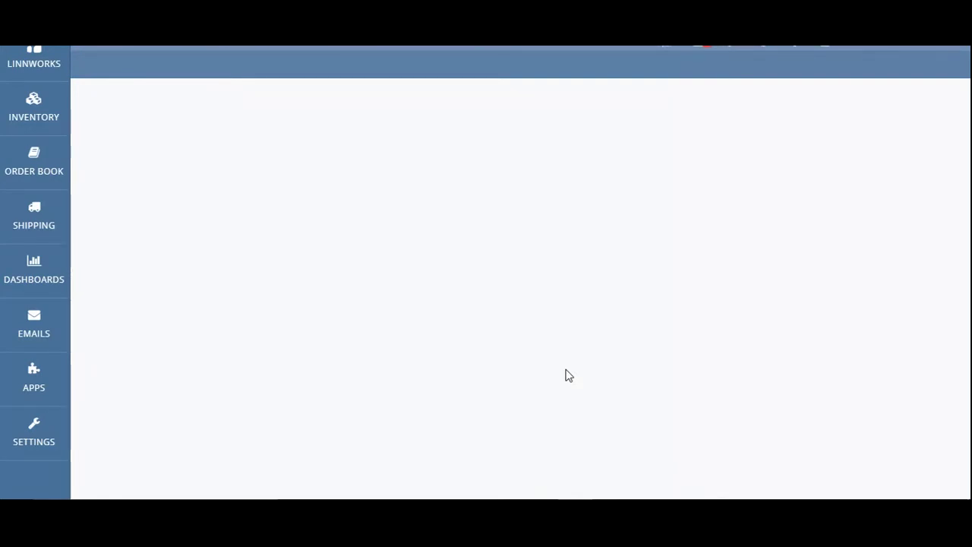
From Settings > Channel Integration, open the Add Channel catalogue and scroll down to OpenCart.
{"action": "left_click", "coordinate": [50, 431]}
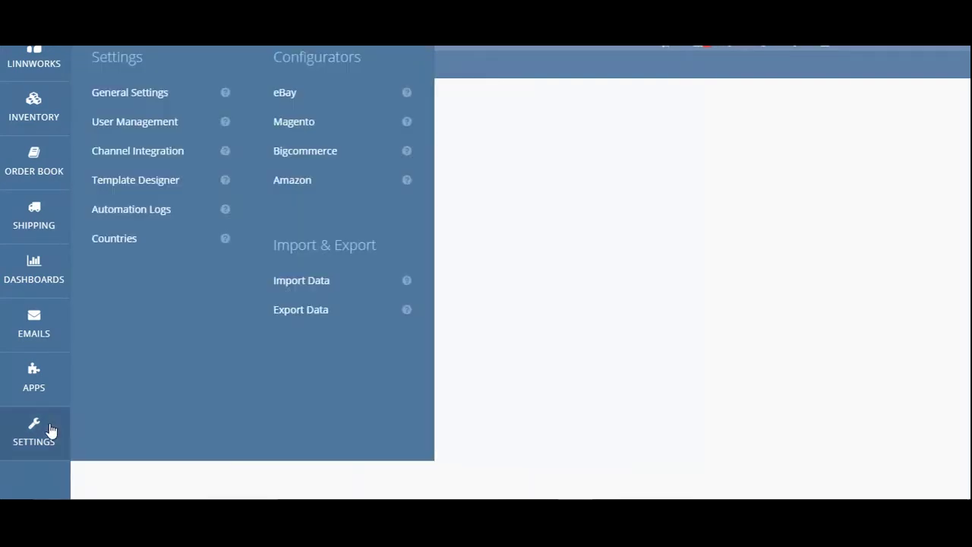
{"action": "left_click", "coordinate": [165, 153]}
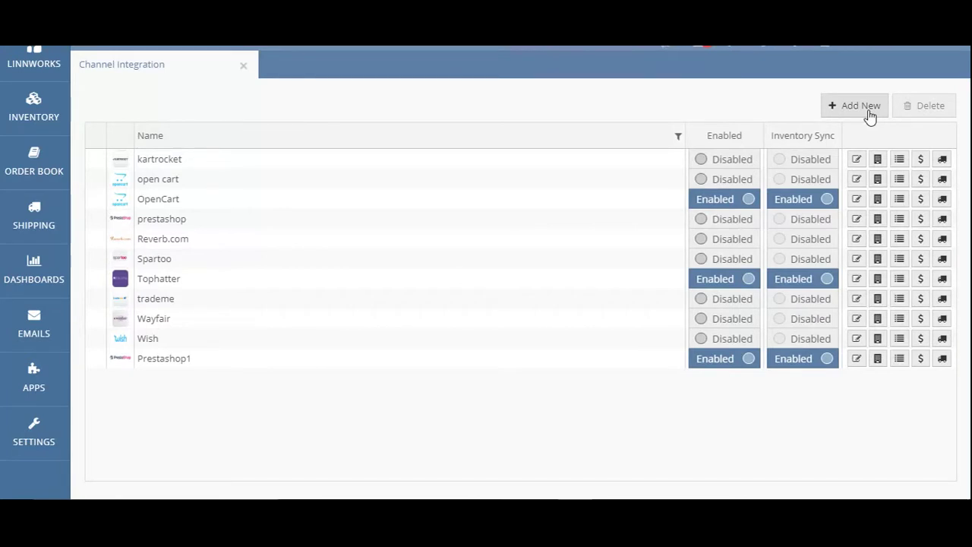
{"action": "left_click", "coordinate": [869, 116]}
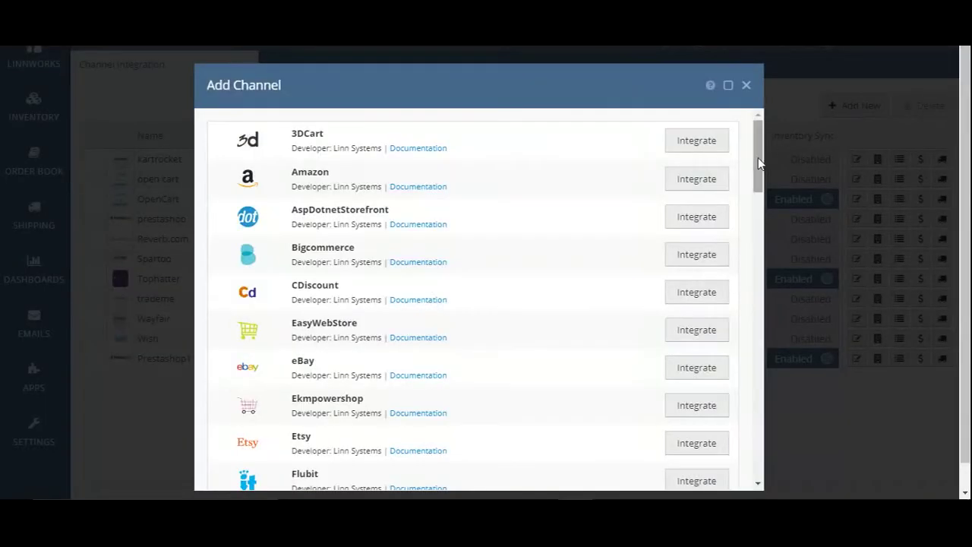
{"action": "left_click_drag", "start_coordinate": [758, 159], "coordinate": [738, 346]}
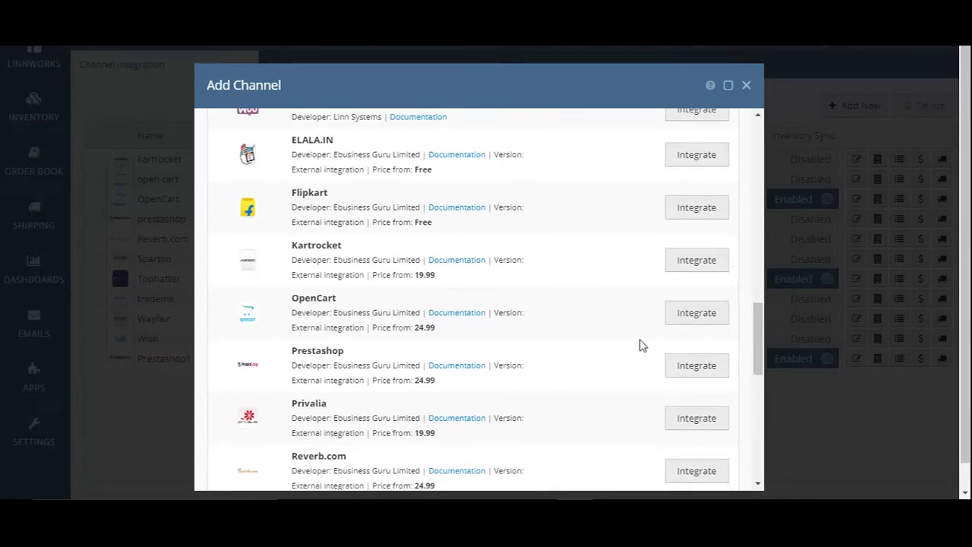
Integrate OpenCart as account 'Opencart1', accepting the disclaimer and terms to reach API Settings.
{"action": "left_click", "coordinate": [696, 313]}
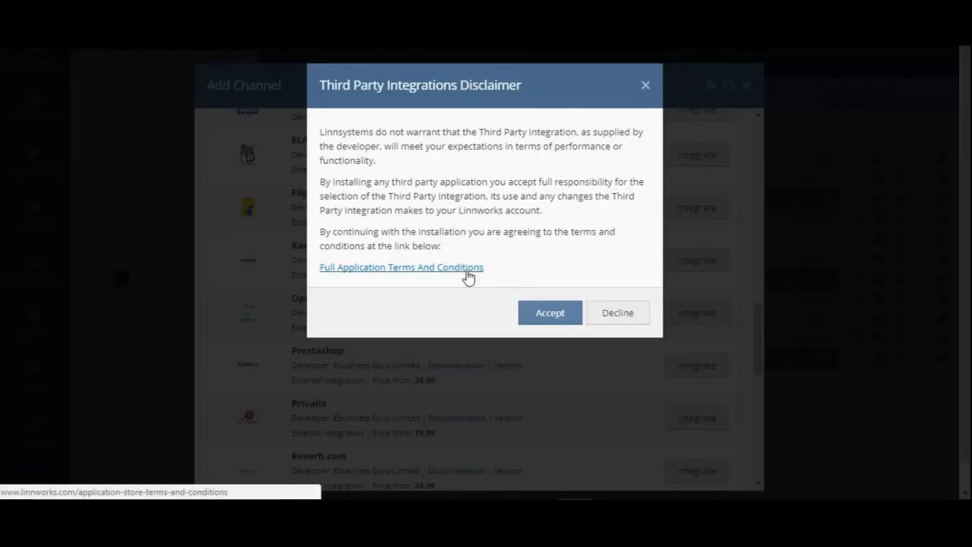
{"action": "left_click", "coordinate": [549, 313]}
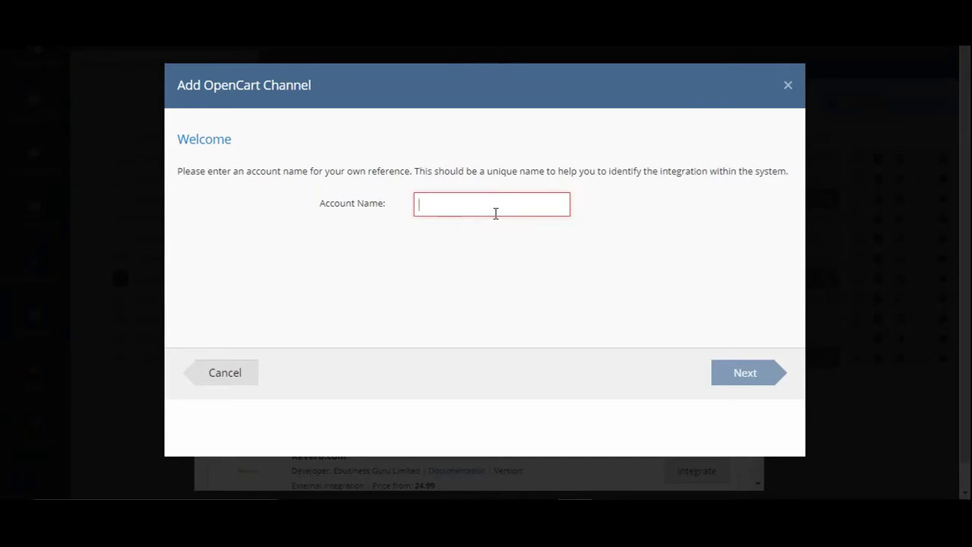
{"action": "type", "text": "O"}
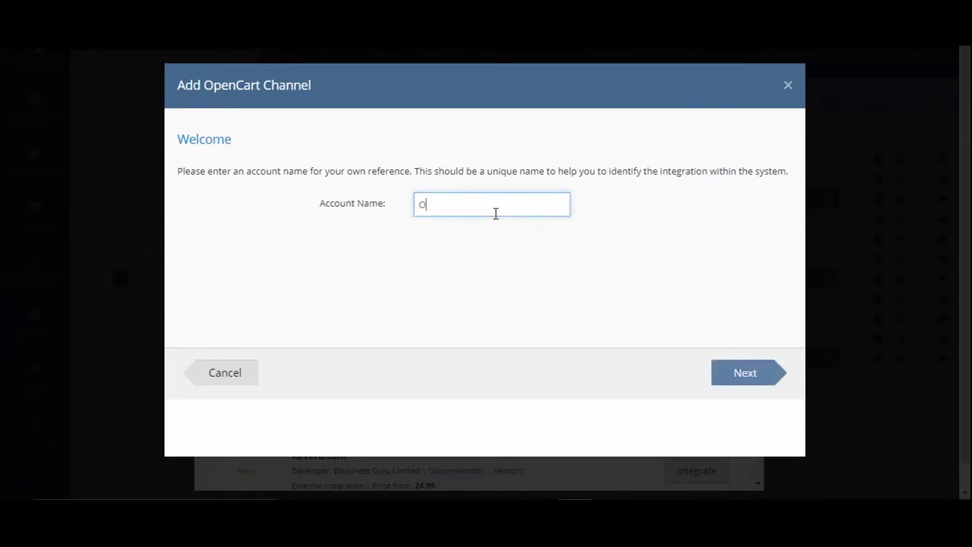
{"action": "type", "text": "pencart1"}
{"action": "left_click", "coordinate": [745, 372]}
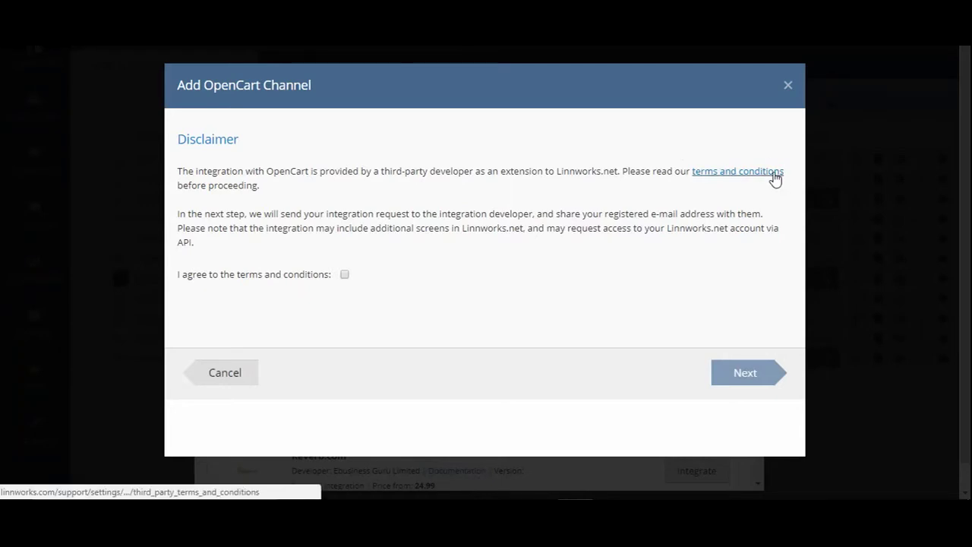
{"action": "left_click", "coordinate": [345, 275]}
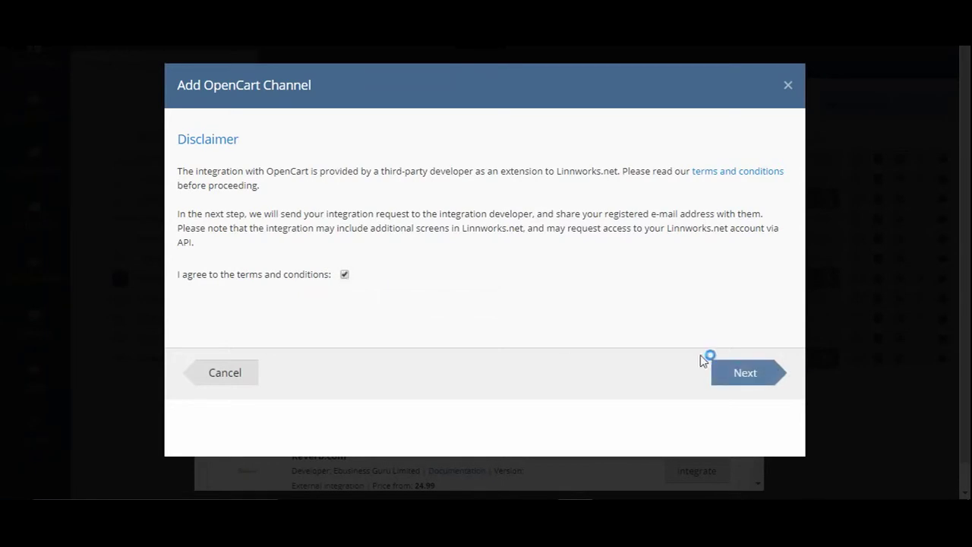
{"action": "left_click", "coordinate": [744, 377]}
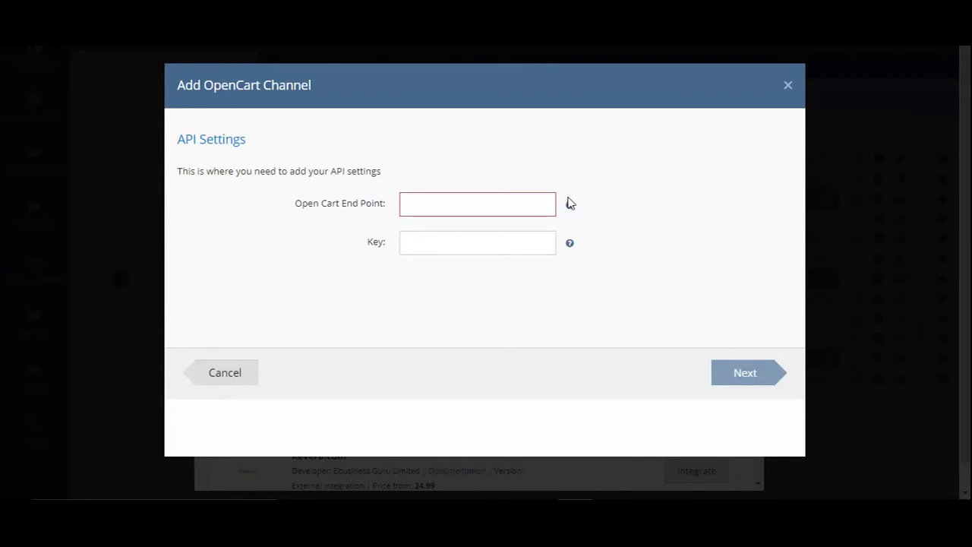
{"action": "left_click", "coordinate": [499, 203]}
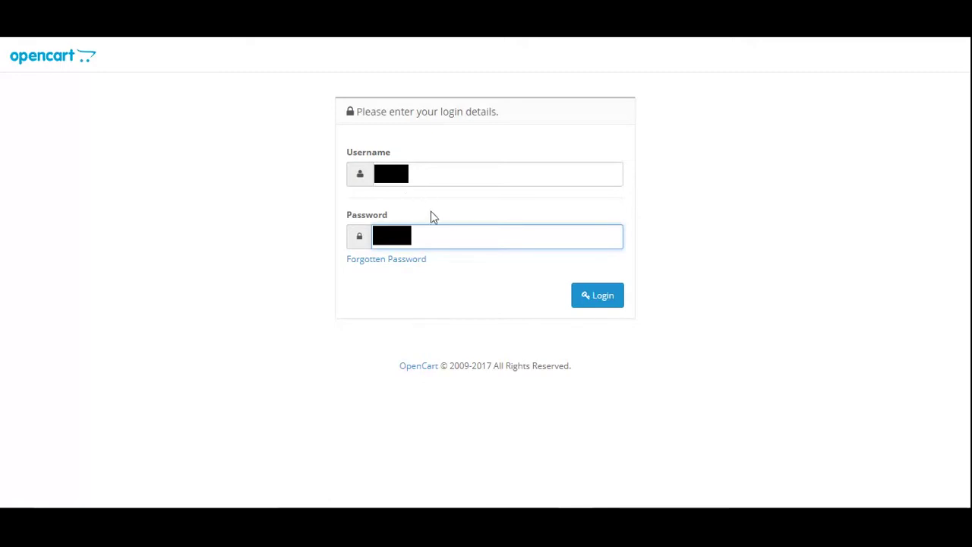
Log in to the OpenCart admin and go to System > Users > API.
{"action": "left_click", "coordinate": [584, 301]}
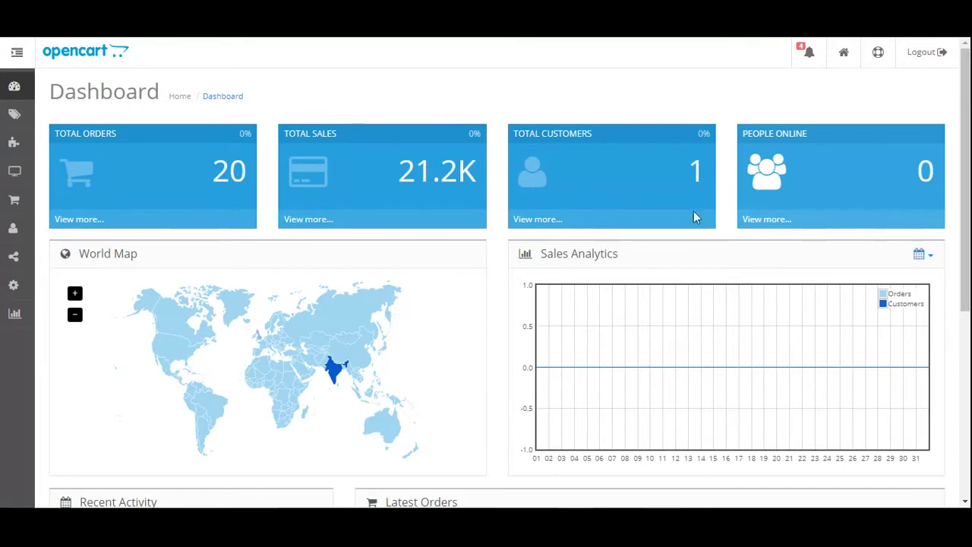
{"action": "mouse_move", "coordinate": [13, 287]}
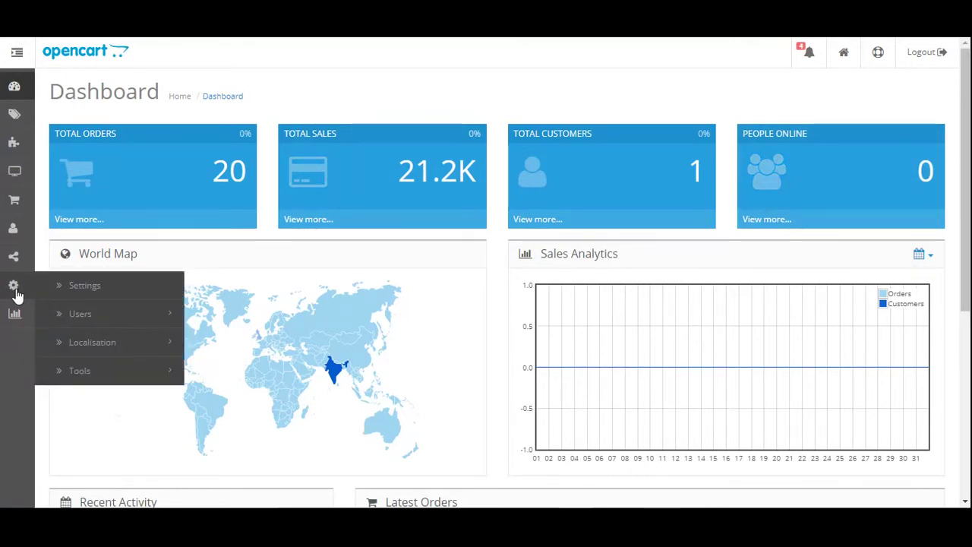
{"action": "left_click", "coordinate": [59, 289]}
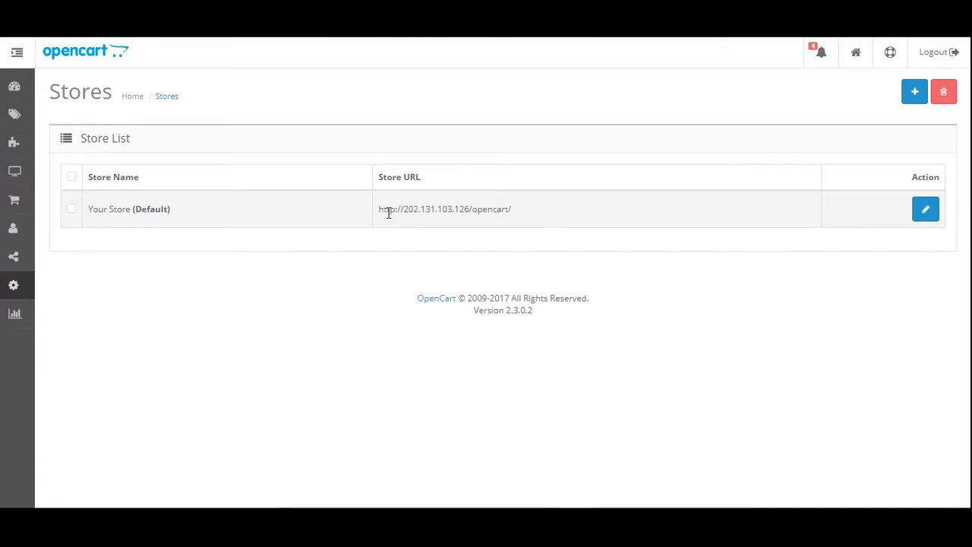
{"action": "mouse_move", "coordinate": [24, 289]}
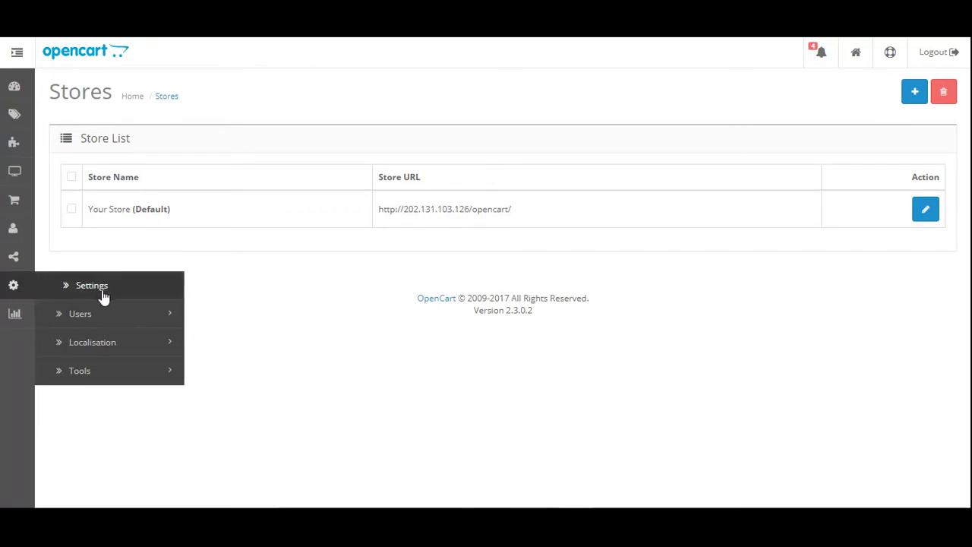
{"action": "left_click", "coordinate": [117, 315]}
{"action": "left_click", "coordinate": [132, 395]}
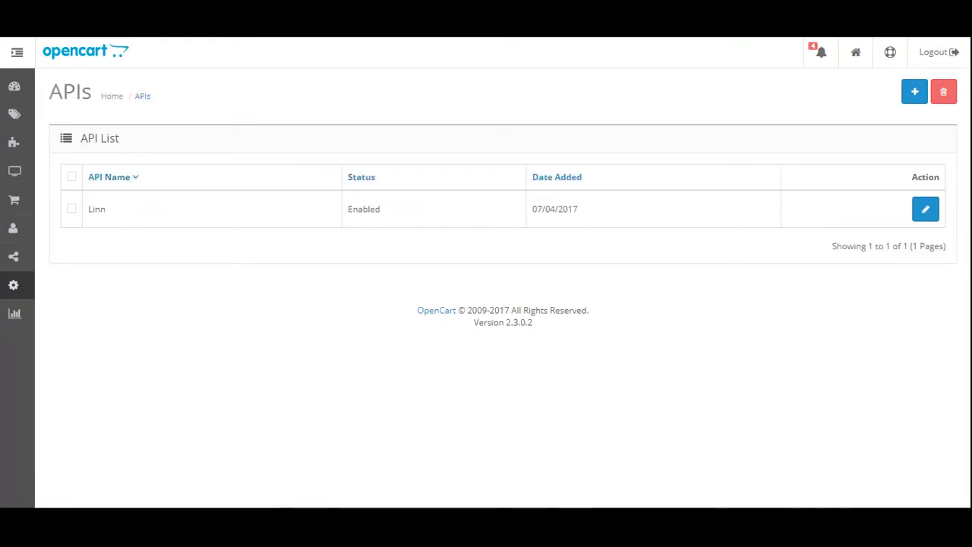
Add an Enabled API named 'opencartapi' with a generated key, copy the key, and save.
{"action": "left_click", "coordinate": [915, 92]}
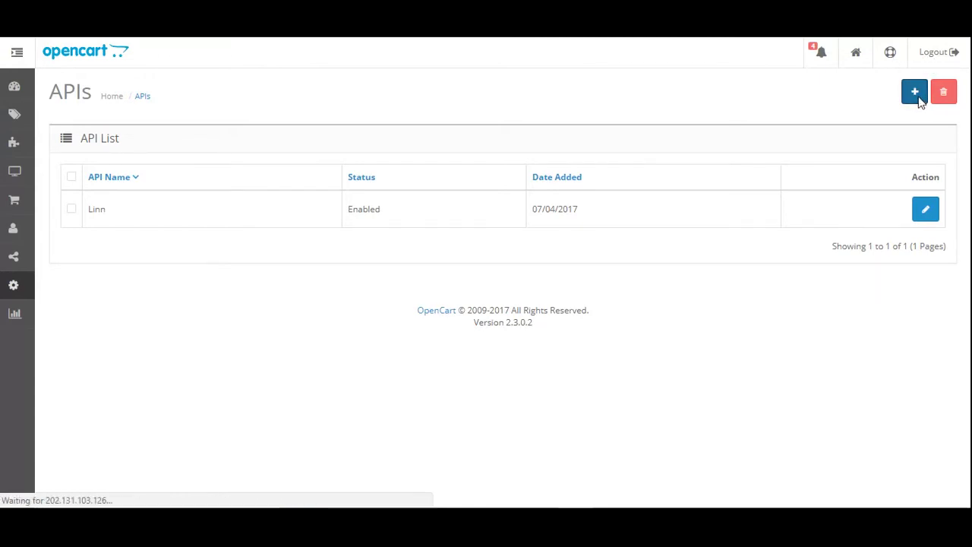
{"action": "left_click", "coordinate": [388, 225]}
{"action": "type", "text": "opencartapi"}
{"action": "left_click", "coordinate": [297, 294]}
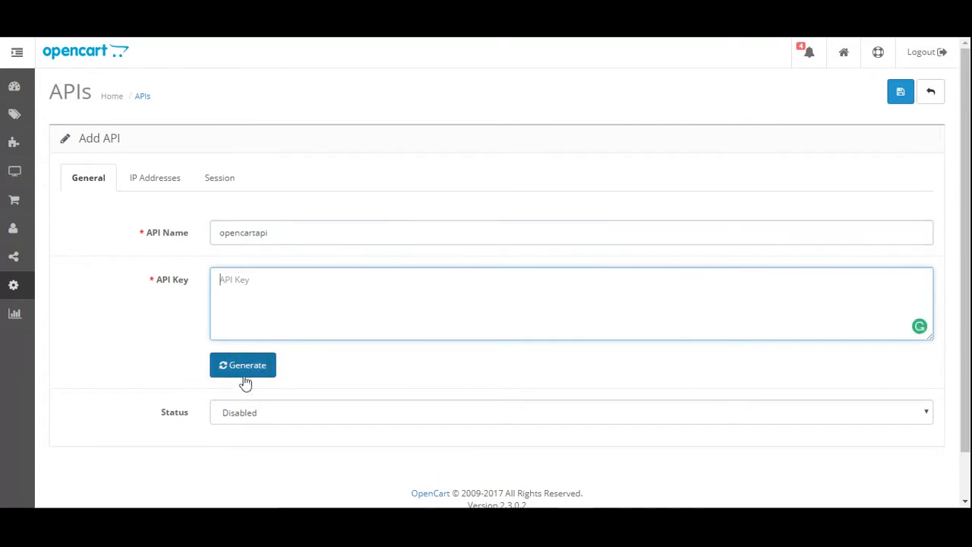
{"action": "left_click", "coordinate": [260, 364]}
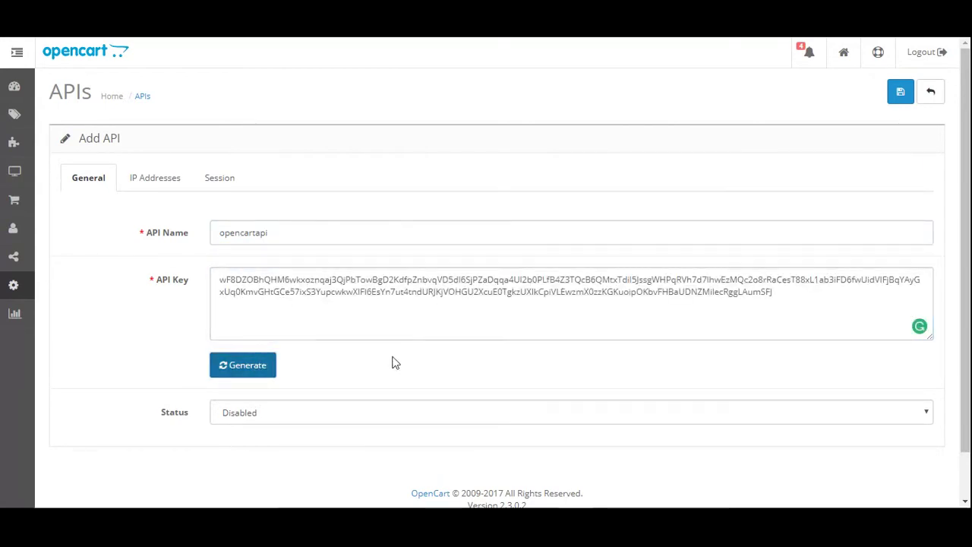
{"action": "left_click", "coordinate": [371, 415]}
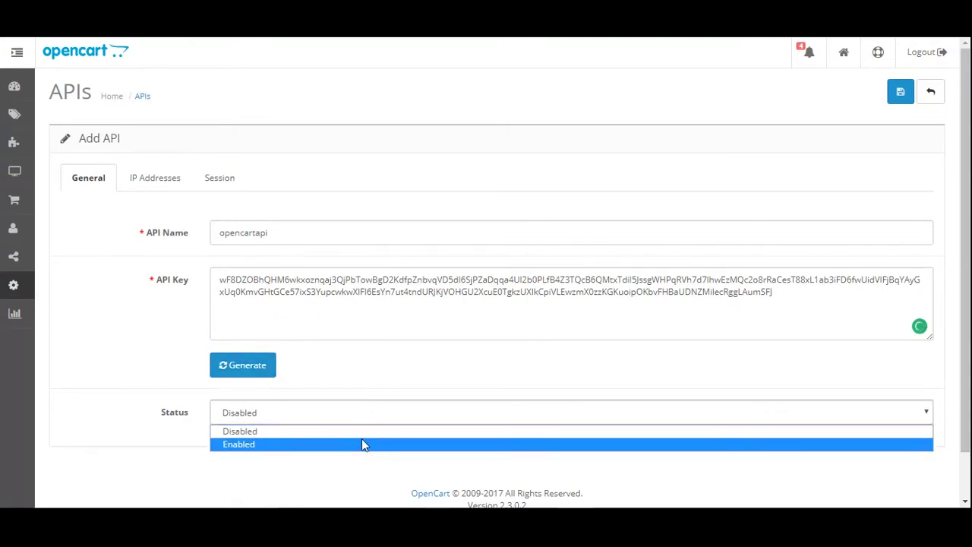
{"action": "left_click", "coordinate": [361, 443]}
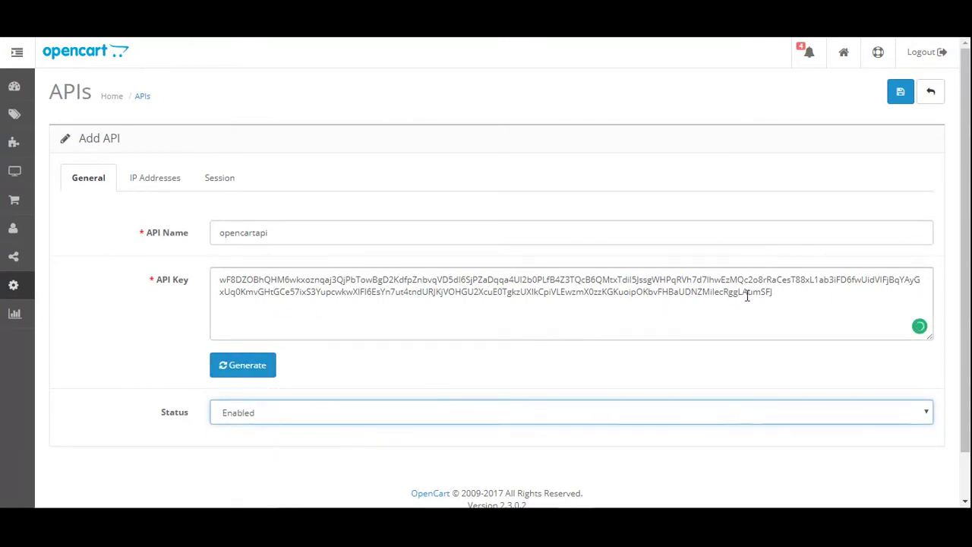
{"action": "scroll", "coordinate": [931, 315], "scroll_direction": "down", "scroll_amount": 1}
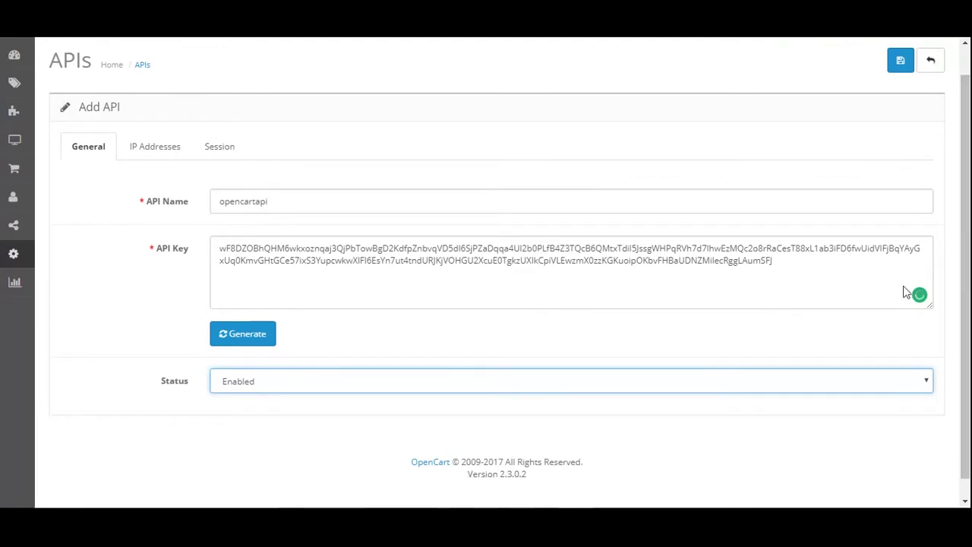
{"action": "left_click_drag", "start_coordinate": [835, 278], "coordinate": [159, 238]}
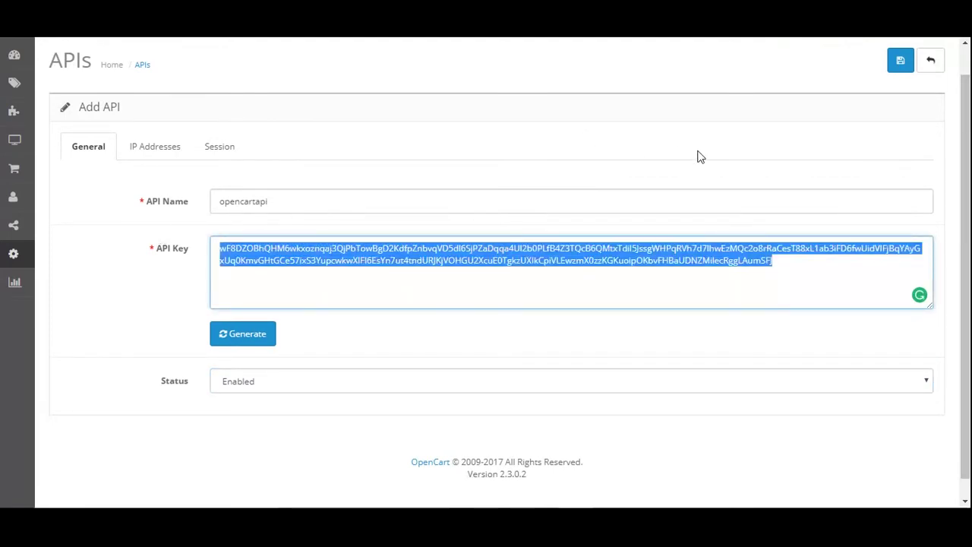
{"action": "left_click", "coordinate": [900, 63]}
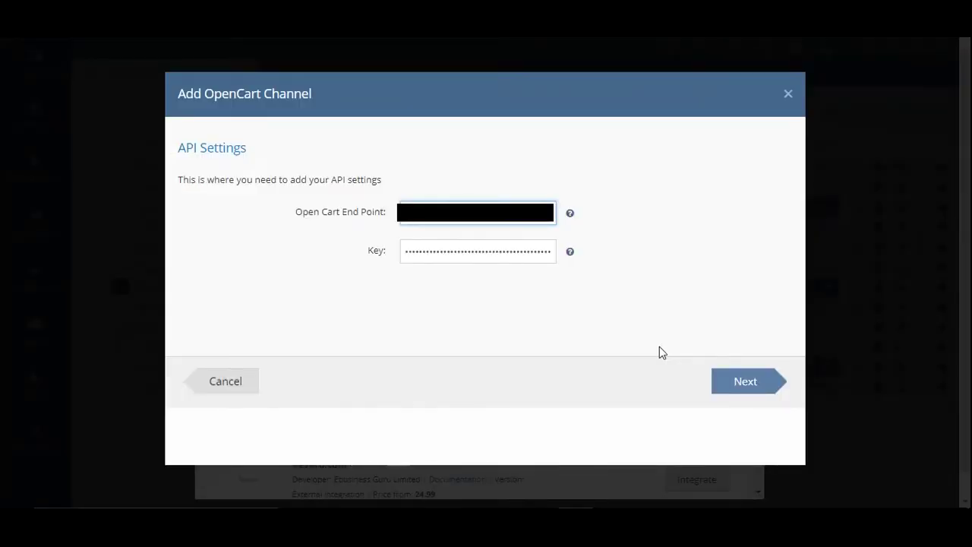
Move past API Settings, with the end point and key filled in, to the order status step.
{"action": "left_click", "coordinate": [774, 394]}
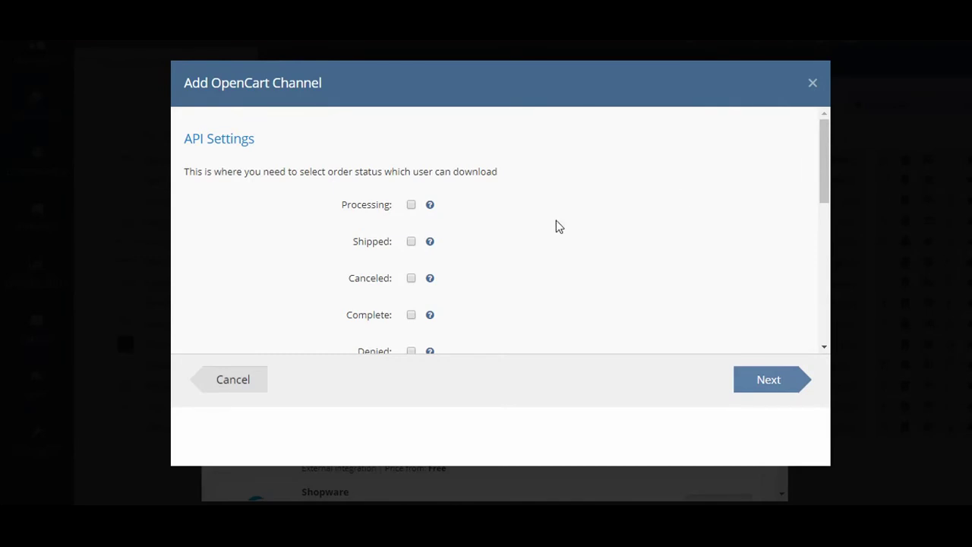
Download Processing, Shipped and Complete orders, keeping Process Order Status as Processing.
{"action": "left_click", "coordinate": [411, 205]}
{"action": "left_click", "coordinate": [412, 243]}
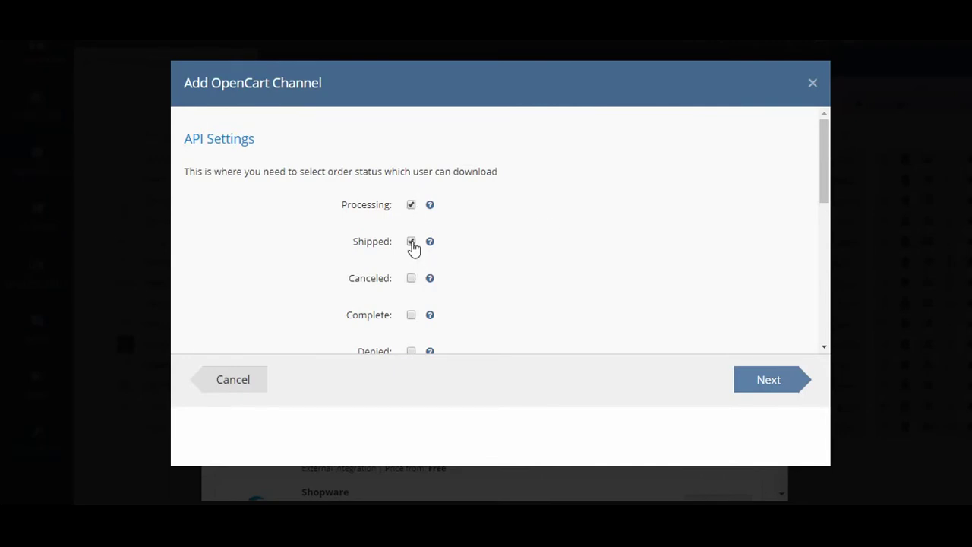
{"action": "left_click", "coordinate": [410, 318]}
{"action": "left_click_drag", "start_coordinate": [821, 167], "coordinate": [814, 316]}
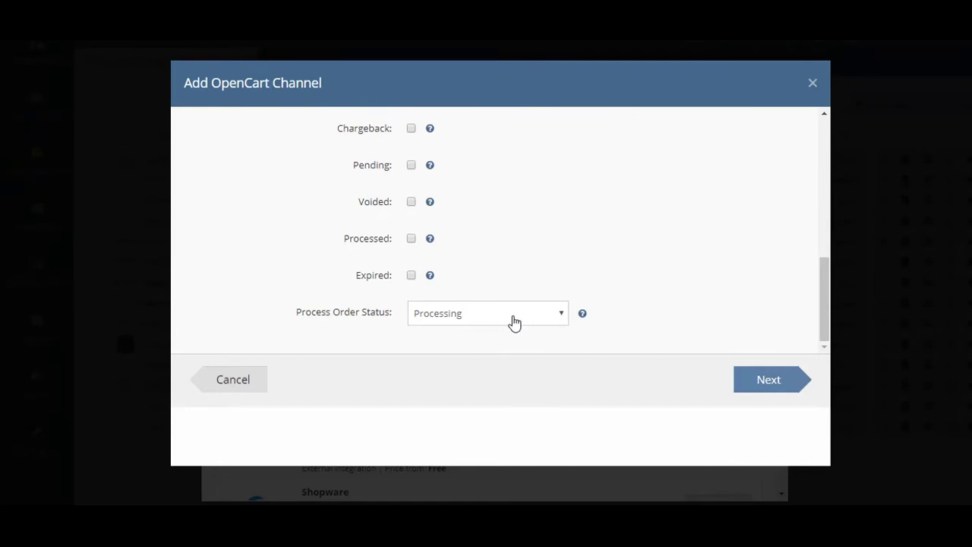
{"action": "left_click", "coordinate": [752, 380]}
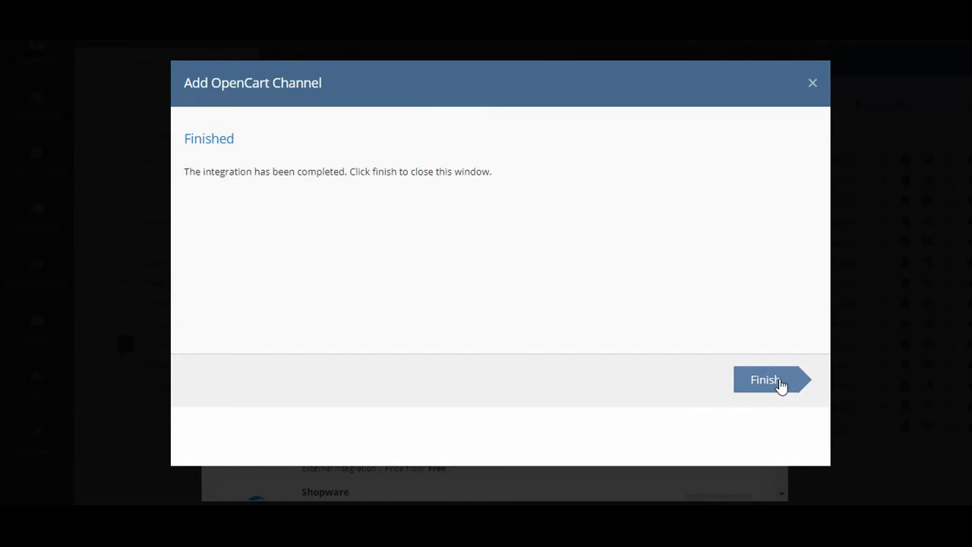
Finish and close the Add OpenCart Channel wizard.
{"action": "left_click", "coordinate": [781, 386]}
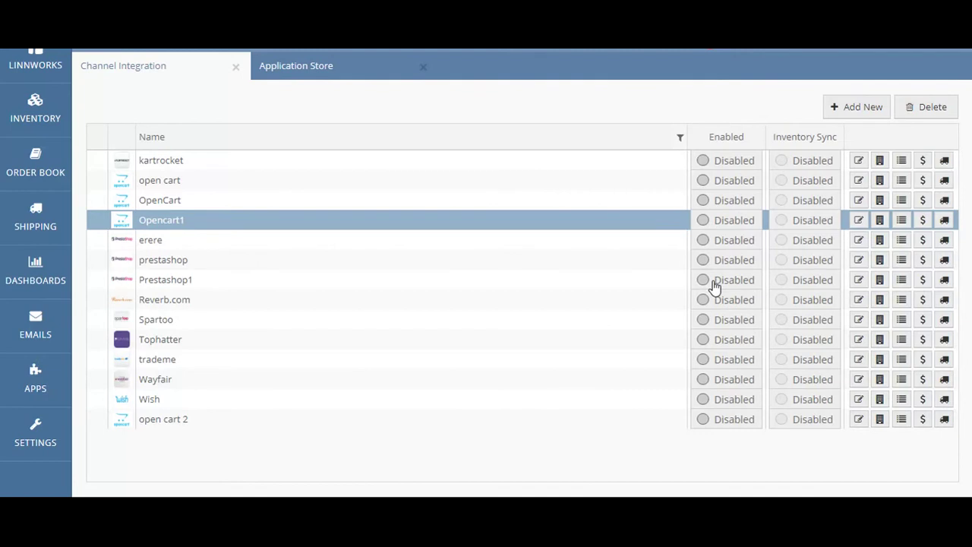
Switch on Enabled and Inventory Sync for the Opencart1 channel.
{"action": "left_click", "coordinate": [727, 221]}
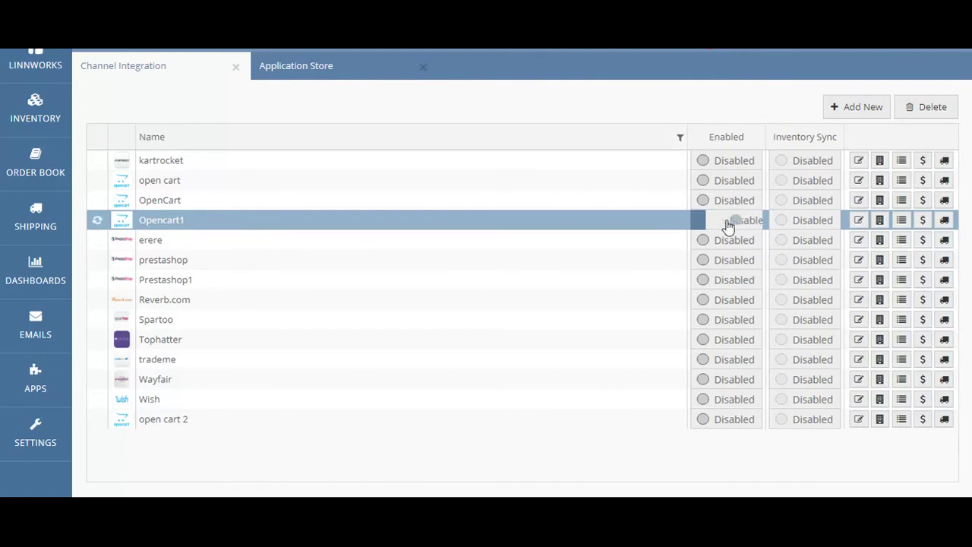
{"action": "left_click", "coordinate": [801, 223]}
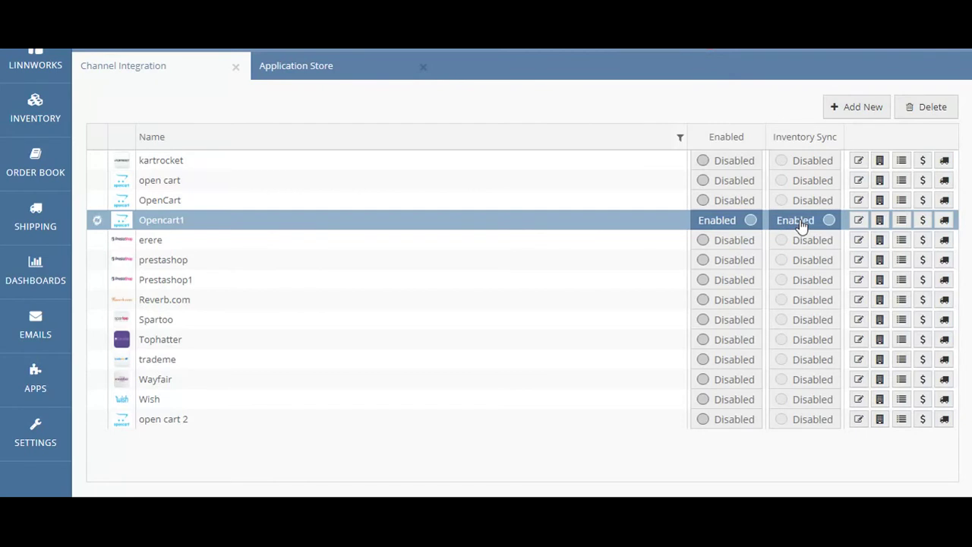